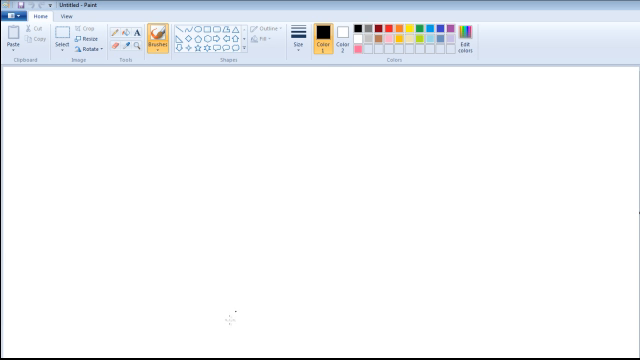
Brush in the two big feet, the legs and a jagged-hemmed skirt in black.
left_click_drag(174, 342, 197, 350)
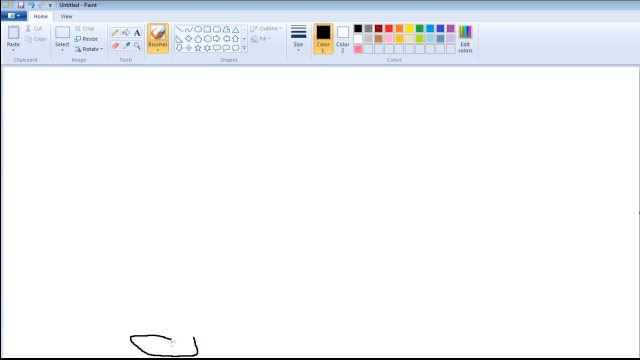
mouse_move(171, 342)
left_mouse_down()
mouse_move(179, 324)
mouse_move(183, 263)
left_mouse_up()
left_click_drag(196, 336, 201, 269)
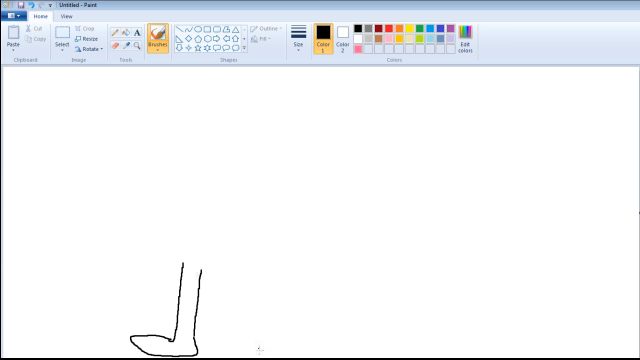
mouse_move(268, 352)
left_mouse_down()
mouse_move(311, 350)
mouse_move(300, 324)
mouse_move(276, 327)
mouse_move(273, 342)
mouse_move(264, 330)
mouse_move(259, 268)
left_mouse_up()
left_click_drag(275, 327, 274, 265)
mouse_move(160, 246)
left_mouse_down()
mouse_move(205, 270)
mouse_move(232, 262)
mouse_move(279, 264)
mouse_move(297, 254)
mouse_move(277, 214)
left_mouse_up()
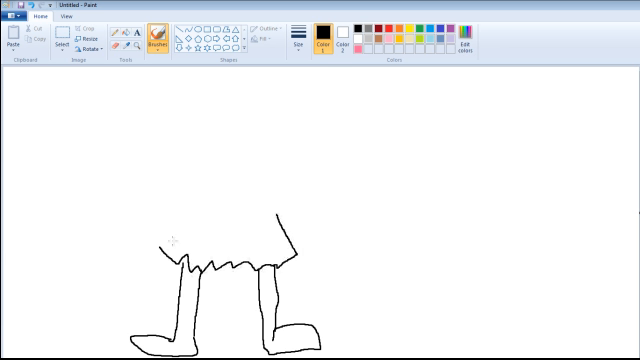
mouse_move(157, 245)
left_mouse_down()
mouse_move(163, 222)
mouse_move(190, 213)
mouse_move(277, 214)
left_mouse_up()
Add the torso sides, neck, and two outstretched arms with jagged hands.
mouse_move(176, 214)
left_mouse_down()
mouse_move(178, 184)
mouse_move(147, 131)
mouse_move(187, 122)
left_mouse_up()
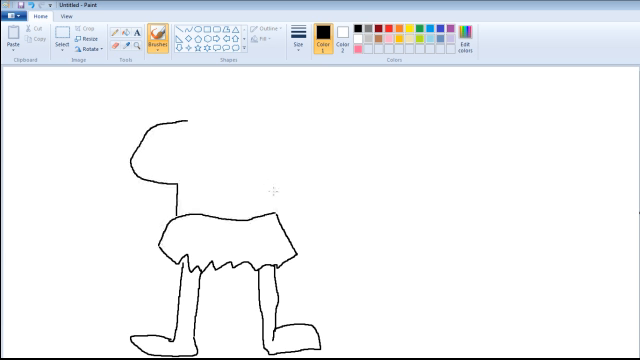
mouse_move(276, 212)
left_mouse_down()
mouse_move(272, 185)
mouse_move(325, 155)
mouse_move(276, 118)
left_mouse_up()
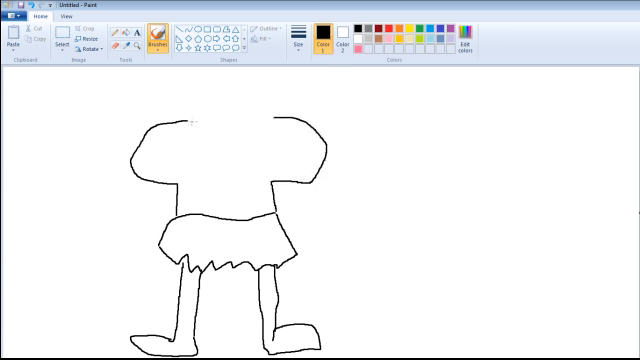
mouse_move(186, 121)
left_mouse_down()
mouse_move(184, 93)
mouse_move(213, 103)
mouse_move(213, 73)
mouse_move(238, 84)
mouse_move(212, 88)
mouse_move(235, 104)
left_mouse_up()
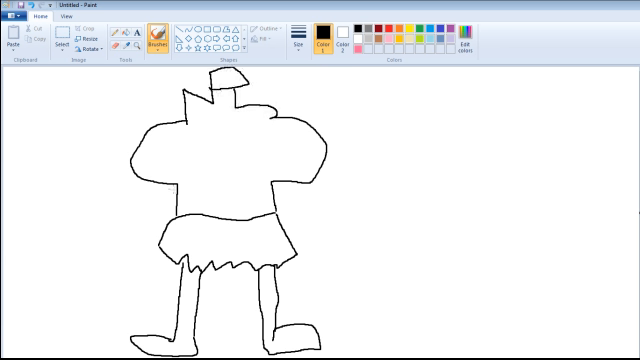
mouse_move(177, 187)
left_mouse_down()
mouse_move(113, 220)
mouse_move(108, 240)
mouse_move(120, 232)
mouse_move(118, 248)
mouse_move(133, 227)
left_mouse_up()
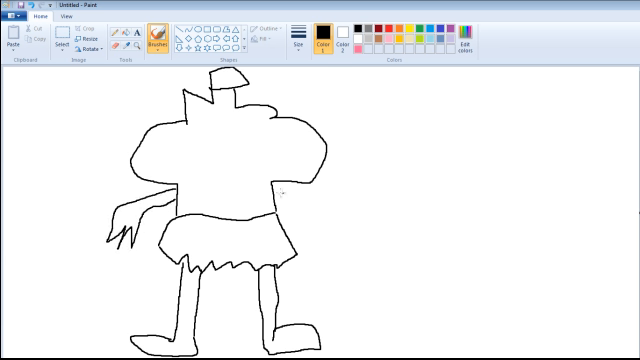
mouse_move(276, 187)
left_mouse_down()
mouse_move(331, 204)
mouse_move(360, 251)
mouse_move(344, 246)
mouse_move(356, 254)
left_mouse_up()
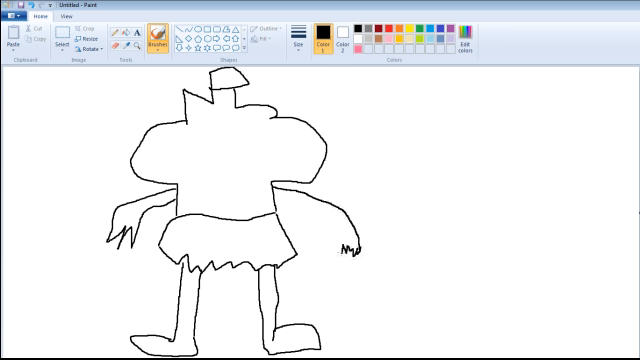
left_click_drag(283, 210, 338, 235)
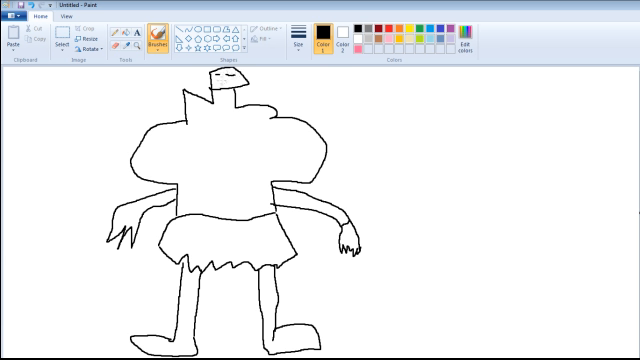
Draw a small mouth on the head and close off the two bulky shoulder blobs.
left_click_drag(221, 84, 229, 84)
left_click_drag(205, 132, 205, 180)
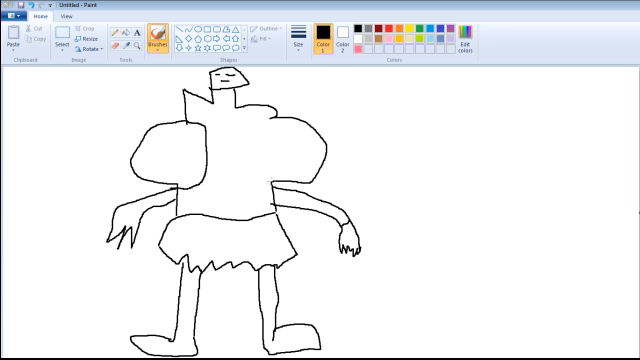
mouse_move(258, 176)
left_mouse_down()
mouse_move(233, 143)
mouse_move(270, 108)
left_mouse_up()
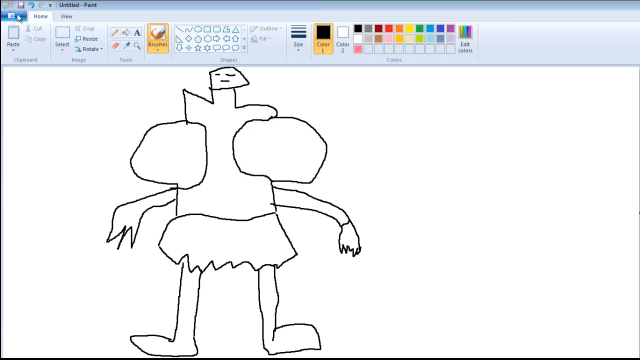
Start a new image and discard the character doodle without saving.
double_click(7, 9)
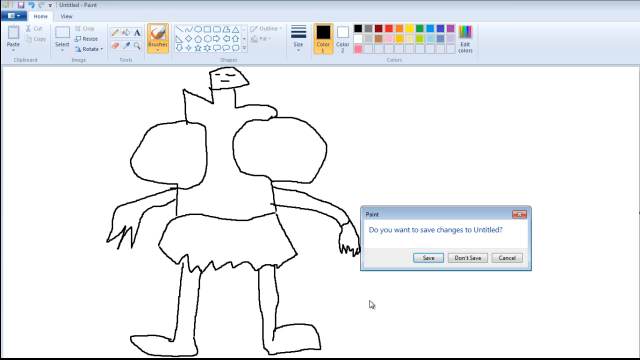
left_click(462, 259)
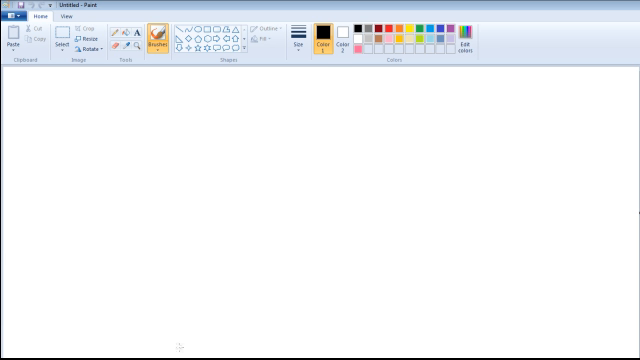
Brush in the feet, both legs and the box-shaped body in black.
mouse_move(179, 347)
left_mouse_down()
mouse_move(138, 342)
mouse_move(193, 352)
mouse_move(192, 334)
mouse_move(182, 326)
mouse_move(185, 293)
left_mouse_up()
mouse_move(193, 335)
left_mouse_down()
mouse_move(197, 291)
mouse_move(257, 283)
mouse_move(259, 204)
left_mouse_up()
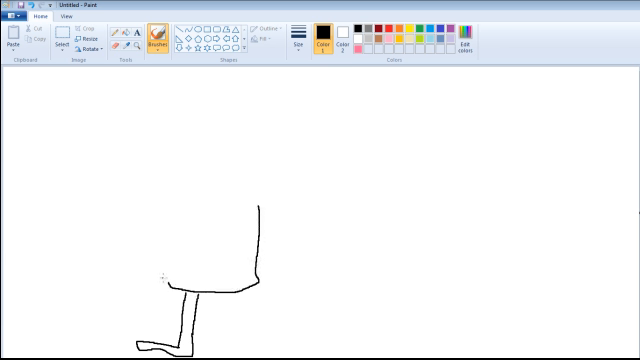
mouse_move(168, 283)
left_mouse_down()
mouse_move(176, 198)
mouse_move(214, 209)
mouse_move(261, 204)
mouse_move(204, 189)
mouse_move(178, 198)
left_mouse_up()
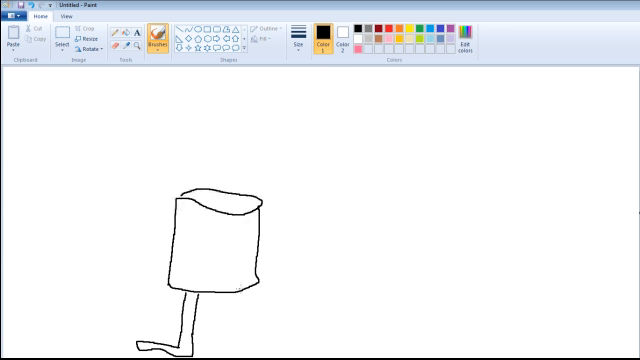
mouse_move(244, 292)
left_mouse_down()
mouse_move(251, 342)
mouse_move(292, 352)
mouse_move(290, 340)
left_mouse_up()
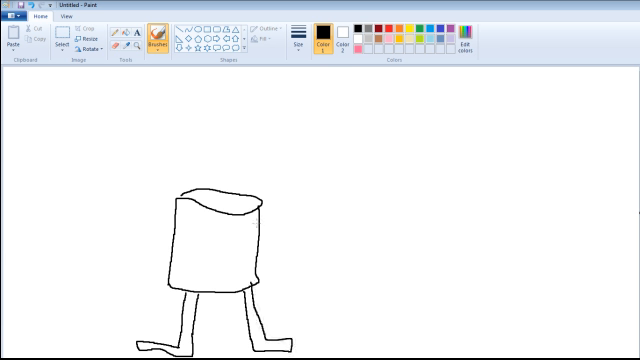
Add two thin outstretched arms, a neck, a small head and a mouth.
mouse_move(263, 215)
left_mouse_down()
mouse_move(307, 219)
mouse_move(369, 238)
mouse_move(348, 243)
mouse_move(258, 235)
left_mouse_up()
mouse_move(172, 226)
left_mouse_down()
mouse_move(97, 229)
mouse_move(111, 243)
mouse_move(182, 236)
left_mouse_up()
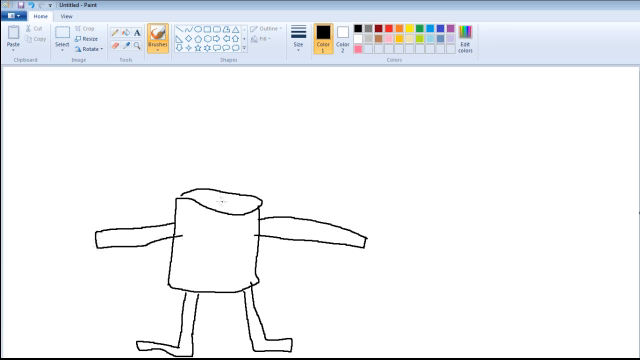
left_click_drag(219, 203, 219, 166)
mouse_move(232, 203)
left_mouse_down()
mouse_move(231, 168)
mouse_move(209, 164)
mouse_move(208, 121)
mouse_move(230, 114)
mouse_move(245, 141)
mouse_move(245, 161)
mouse_move(229, 166)
left_mouse_up()
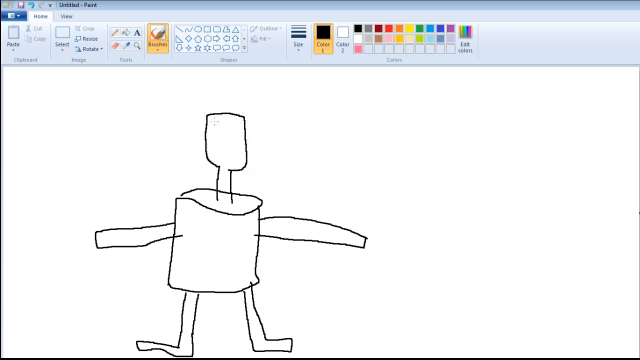
left_click_drag(209, 128, 217, 128)
Start a new image with Ctrl+N and discard the box figure without saving.
key("ctrl+n")
left_click(470, 258)
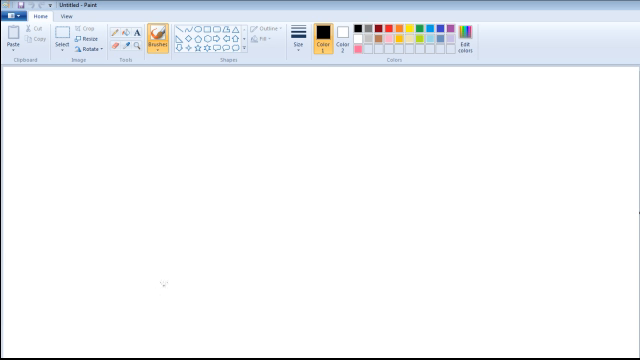
Brush a long tail, snout and chest, an arm across the body, and a leg on the ground line.
mouse_move(24, 302)
left_mouse_down()
mouse_move(103, 280)
mouse_move(164, 235)
left_mouse_up()
mouse_move(20, 302)
left_mouse_down()
mouse_move(61, 317)
mouse_move(160, 259)
mouse_move(175, 242)
mouse_move(154, 164)
mouse_move(176, 104)
mouse_move(193, 113)
mouse_move(201, 71)
mouse_move(232, 93)
mouse_move(260, 86)
mouse_move(229, 104)
left_mouse_up()
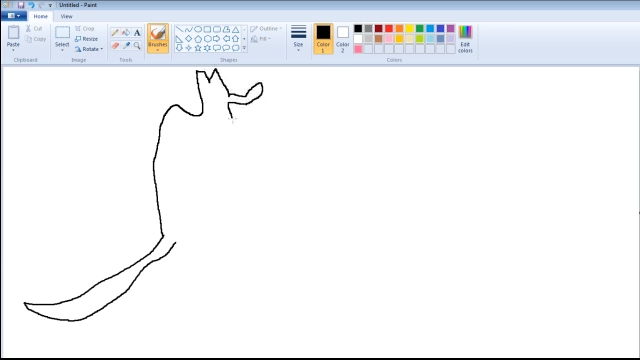
mouse_move(233, 105)
left_mouse_down()
mouse_move(257, 146)
mouse_move(243, 167)
mouse_move(237, 243)
left_mouse_up()
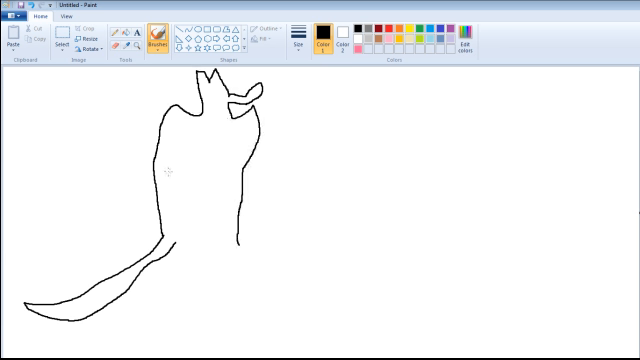
mouse_move(189, 172)
left_mouse_down()
mouse_move(198, 194)
mouse_move(214, 190)
mouse_move(216, 180)
mouse_move(182, 155)
left_mouse_up()
mouse_move(236, 248)
left_mouse_down()
mouse_move(238, 268)
mouse_move(276, 338)
mouse_move(305, 355)
mouse_move(175, 353)
left_mouse_up()
mouse_move(246, 350)
left_mouse_down()
mouse_move(221, 314)
mouse_move(219, 258)
mouse_move(190, 270)
mouse_move(172, 295)
mouse_move(166, 330)
mouse_move(150, 355)
mouse_move(85, 356)
mouse_move(90, 348)
mouse_move(155, 335)
left_mouse_up()
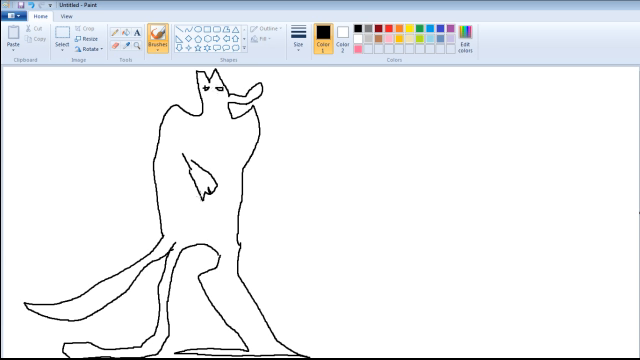
Add a clenched hand and a raised second arm beside the torso ending in spiky fingers.
mouse_move(212, 173)
left_mouse_down()
mouse_move(230, 177)
mouse_move(231, 192)
mouse_move(208, 197)
left_mouse_up()
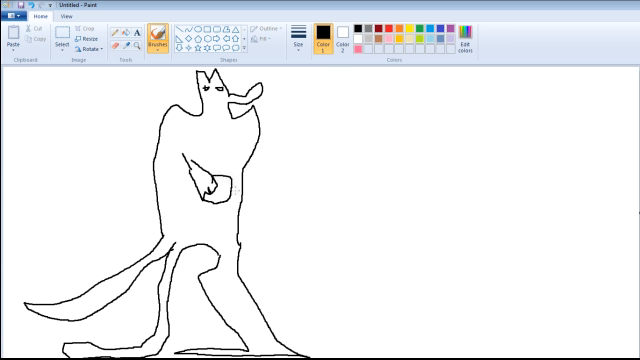
mouse_move(241, 189)
left_mouse_down()
mouse_move(261, 203)
mouse_move(245, 211)
mouse_move(253, 196)
left_mouse_up()
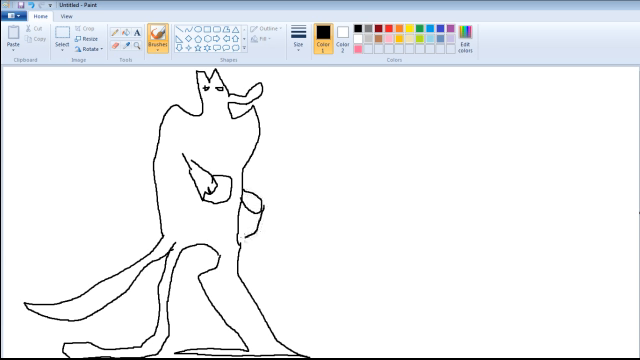
mouse_move(245, 188)
left_mouse_down()
mouse_move(262, 168)
mouse_move(289, 174)
mouse_move(263, 181)
mouse_move(248, 200)
left_mouse_up()
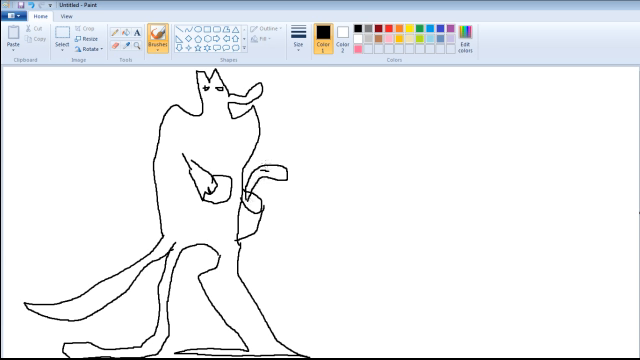
left_click_drag(263, 164, 275, 148)
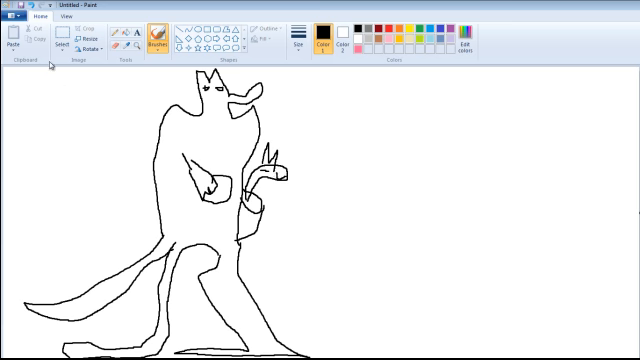
Start a new drawing and discard the creature doodle without saving.
key("alt+F4")
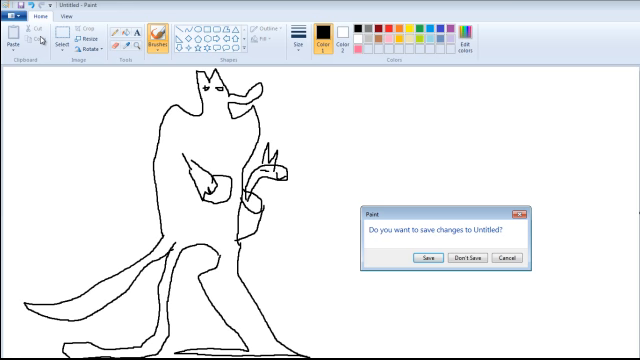
left_click(462, 258)
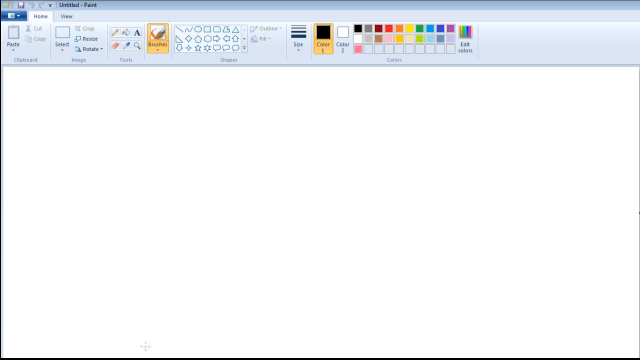
Brush in the creature's two feet and legs under a large round body.
mouse_move(151, 332)
left_mouse_down()
mouse_move(150, 339)
mouse_move(190, 341)
left_mouse_up()
mouse_move(150, 333)
left_mouse_down()
mouse_move(176, 331)
mouse_move(197, 254)
left_mouse_up()
mouse_move(181, 222)
left_mouse_down()
mouse_move(191, 238)
mouse_move(267, 269)
mouse_move(344, 254)
mouse_move(367, 179)
mouse_move(340, 118)
mouse_move(257, 97)
mouse_move(189, 143)
mouse_move(181, 226)
left_mouse_up()
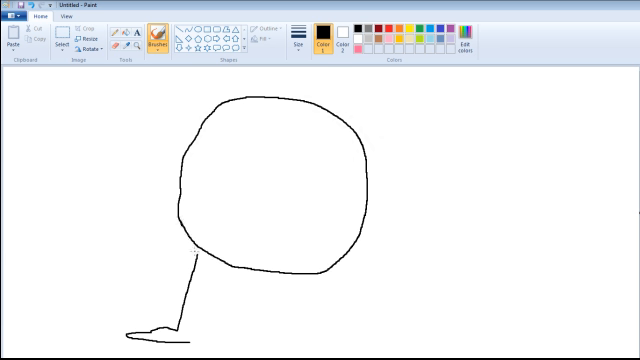
left_click_drag(196, 253, 201, 246)
mouse_move(186, 341)
left_mouse_down()
mouse_move(203, 337)
mouse_move(197, 326)
mouse_move(222, 258)
left_mouse_up()
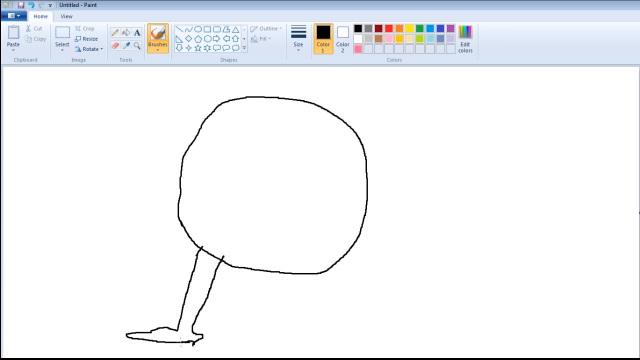
mouse_move(320, 272)
left_mouse_down()
mouse_move(362, 345)
mouse_move(425, 339)
mouse_move(377, 336)
mouse_move(335, 270)
left_mouse_up()
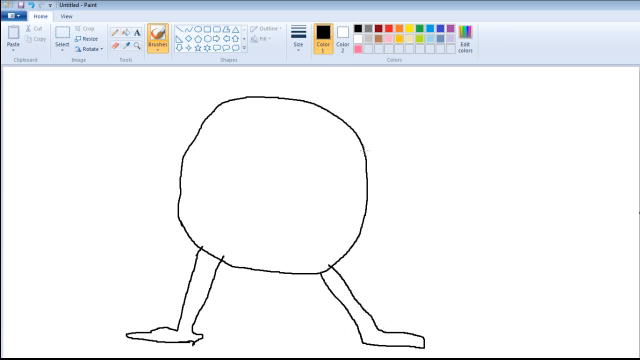
Add a wing on each side and a small toothy head with a face on top.
mouse_move(365, 152)
left_mouse_down()
mouse_move(423, 186)
mouse_move(450, 237)
mouse_move(407, 201)
mouse_move(370, 186)
left_mouse_up()
mouse_move(197, 131)
left_mouse_down()
mouse_move(119, 136)
mouse_move(61, 224)
mouse_move(103, 203)
mouse_move(175, 193)
left_mouse_up()
left_click(240, 150)
mouse_move(265, 96)
left_mouse_down()
mouse_move(266, 74)
mouse_move(279, 67)
mouse_move(303, 100)
left_mouse_up()
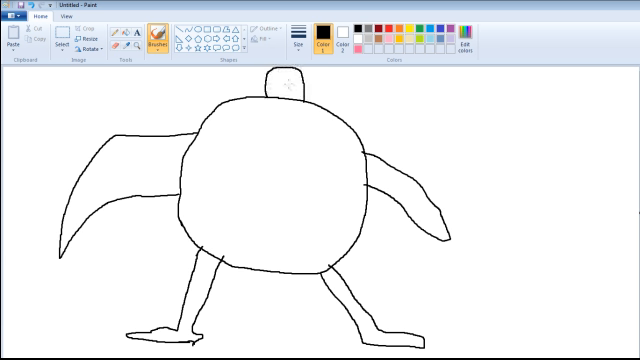
mouse_move(274, 71)
left_mouse_down()
mouse_move(277, 78)
mouse_move(293, 70)
mouse_move(300, 95)
left_mouse_up()
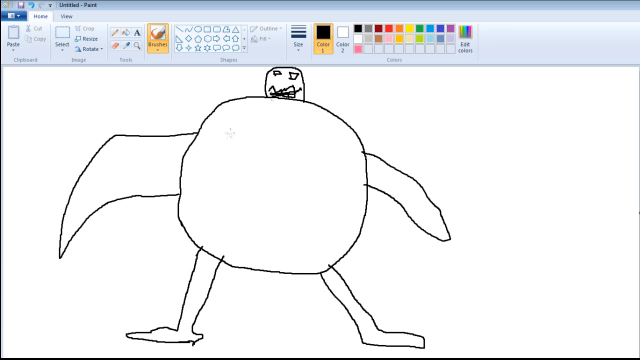
Dot spots down both sides of the body and draw a band across its lower half.
mouse_move(231, 130)
left_mouse_down()
mouse_move(244, 155)
mouse_move(232, 174)
left_mouse_up()
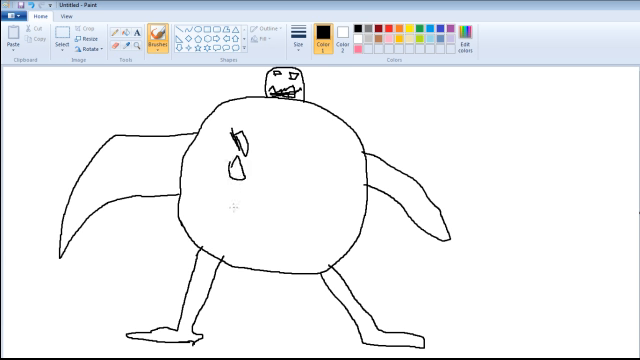
mouse_move(233, 200)
left_mouse_down()
mouse_move(240, 207)
mouse_move(246, 192)
left_mouse_up()
mouse_move(322, 132)
left_mouse_down()
mouse_move(315, 150)
mouse_move(320, 136)
left_mouse_up()
mouse_move(320, 168)
left_mouse_down()
mouse_move(320, 182)
mouse_move(334, 180)
mouse_move(321, 189)
mouse_move(337, 207)
mouse_move(322, 216)
left_mouse_up()
left_click_drag(188, 224, 350, 240)
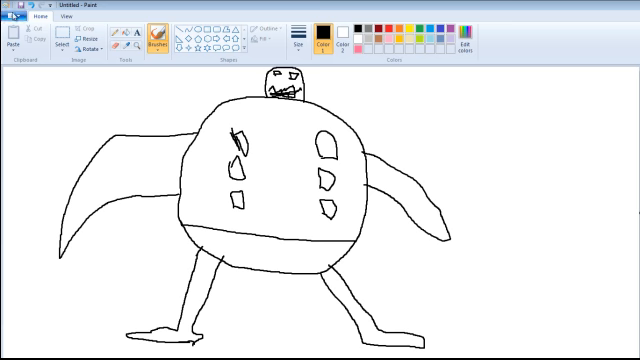
Start a new image with Ctrl+N and discard the round creature without saving.
key("ctrl+n")
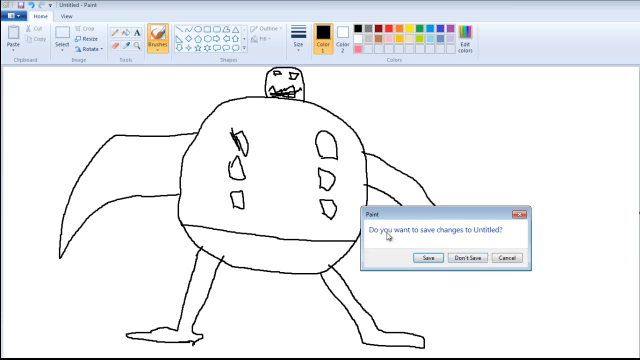
left_click(482, 257)
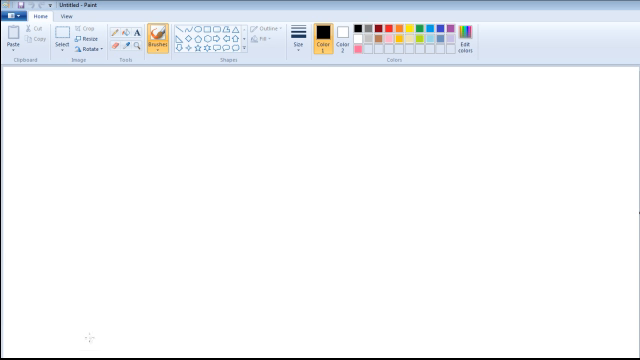
Outline the creature's foot and head top, and give it an eye.
mouse_move(113, 321)
left_mouse_down()
mouse_move(181, 265)
mouse_move(180, 240)
mouse_move(246, 237)
mouse_move(271, 336)
mouse_move(357, 335)
mouse_move(314, 318)
mouse_move(280, 240)
mouse_move(271, 202)
mouse_move(294, 183)
mouse_move(390, 228)
mouse_move(486, 246)
mouse_move(421, 131)
mouse_move(318, 66)
mouse_move(276, 121)
mouse_move(258, 104)
mouse_move(254, 116)
mouse_move(252, 72)
mouse_move(197, 72)
mouse_move(200, 124)
mouse_move(100, 114)
mouse_move(7, 160)
mouse_move(8, 262)
mouse_move(44, 236)
mouse_move(83, 183)
mouse_move(154, 181)
mouse_move(150, 221)
mouse_move(117, 261)
mouse_move(103, 300)
mouse_move(110, 321)
left_mouse_up()
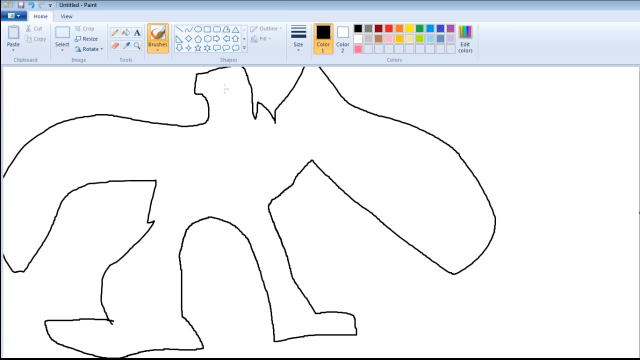
mouse_move(222, 89)
left_mouse_down()
mouse_move(231, 92)
mouse_move(225, 99)
left_mouse_up()
mouse_move(227, 93)
left_mouse_down()
mouse_move(222, 100)
mouse_move(241, 104)
left_mouse_up()
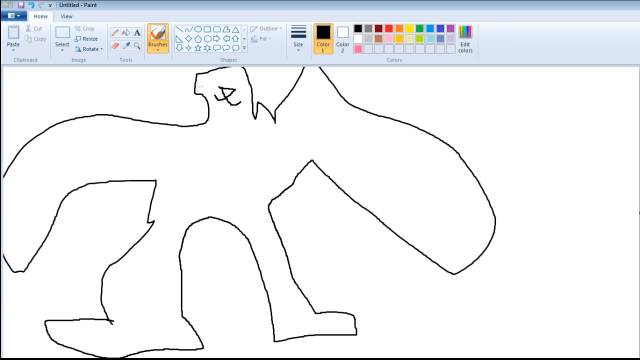
left_click_drag(197, 77, 213, 79)
Draw a long limb curling between the legs and stripe it toward the tip.
mouse_move(271, 205)
left_mouse_down()
mouse_move(392, 284)
mouse_move(362, 258)
mouse_move(286, 222)
mouse_move(270, 206)
left_mouse_up()
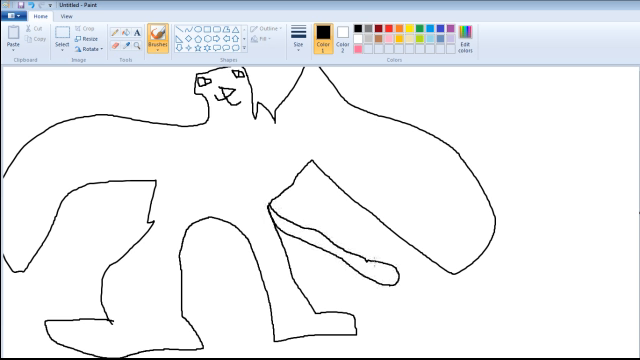
mouse_move(373, 262)
left_mouse_down()
mouse_move(373, 282)
mouse_move(379, 282)
left_mouse_up()
left_click_drag(385, 263, 385, 281)
left_click_drag(343, 249, 356, 271)
left_click_drag(308, 229, 322, 246)
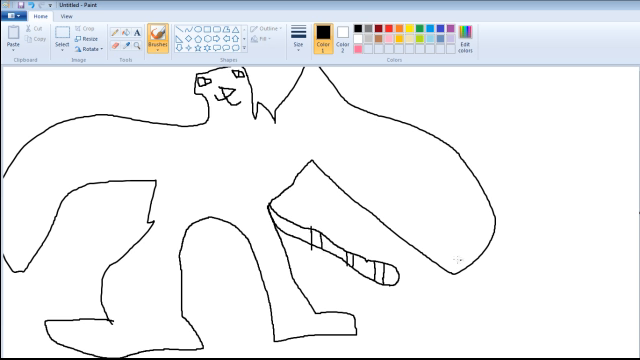
Add toes and edge strokes at the lower ends of the right and left shapes.
mouse_move(451, 248)
left_mouse_down()
mouse_move(453, 270)
mouse_move(463, 270)
left_mouse_up()
left_click_drag(444, 211, 492, 238)
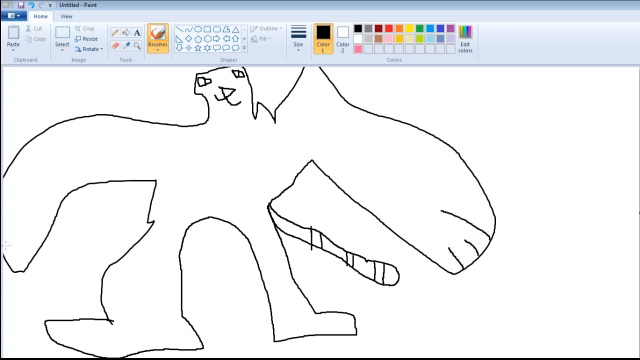
mouse_move(14, 250)
left_mouse_down()
mouse_move(8, 268)
mouse_move(17, 268)
left_mouse_up()
left_click_drag(7, 239, 2, 256)
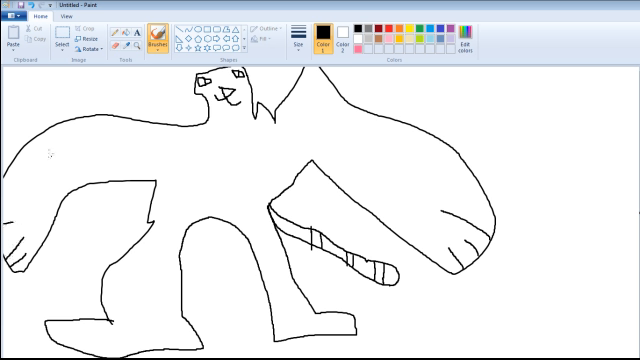
Brush zigzag fur tufts along the left shape and the upper body.
left_click_drag(30, 138, 40, 155)
left_click_drag(47, 124, 42, 152)
left_click_drag(72, 170, 68, 192)
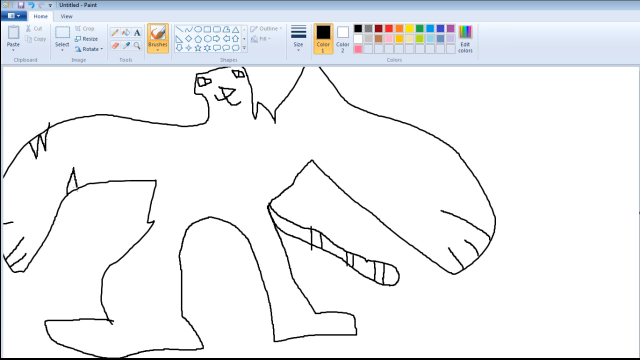
left_click_drag(79, 168, 75, 190)
mouse_move(138, 126)
left_mouse_down()
mouse_move(147, 150)
mouse_move(163, 146)
left_mouse_up()
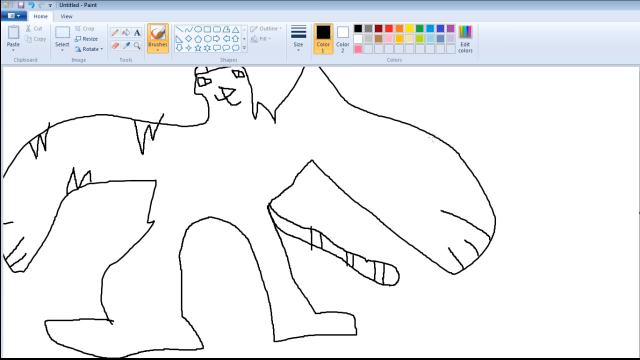
Add fur marks along the right shape's top and lower edge and the middle shape.
left_click_drag(410, 140, 424, 134)
left_click_drag(418, 143, 419, 158)
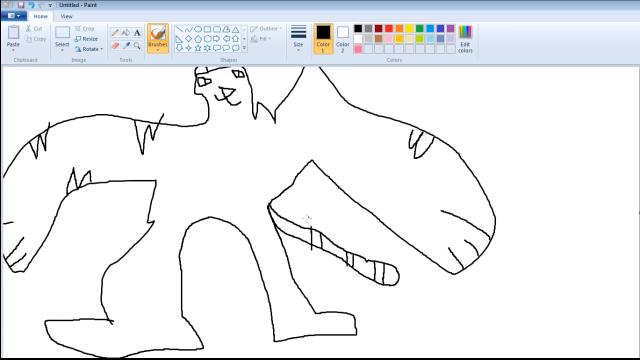
mouse_move(405, 237)
left_mouse_down()
mouse_move(403, 216)
mouse_move(398, 235)
mouse_move(393, 213)
mouse_move(391, 230)
left_mouse_up()
left_click_drag(359, 113, 373, 116)
left_click_drag(378, 121, 388, 132)
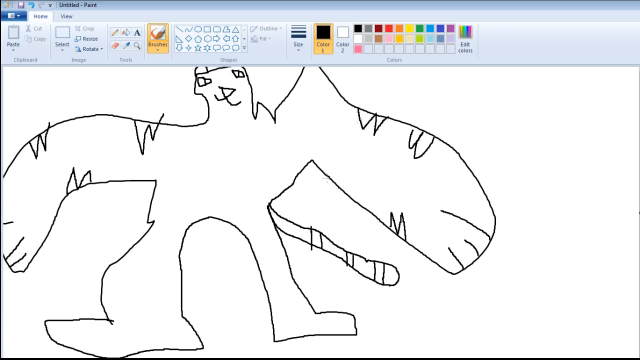
left_click_drag(330, 164, 350, 194)
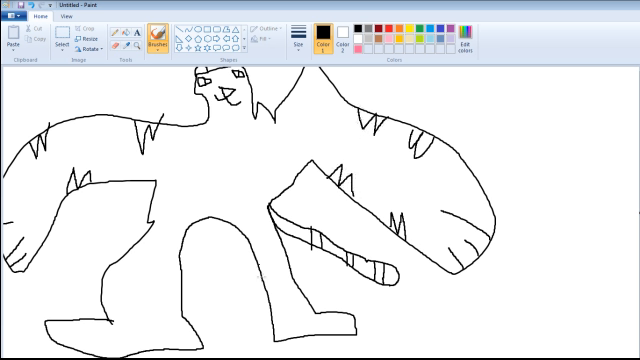
Add fur strokes on the legs and feet, then a shaded V-shaped collar under the chin.
left_click_drag(270, 243, 292, 262)
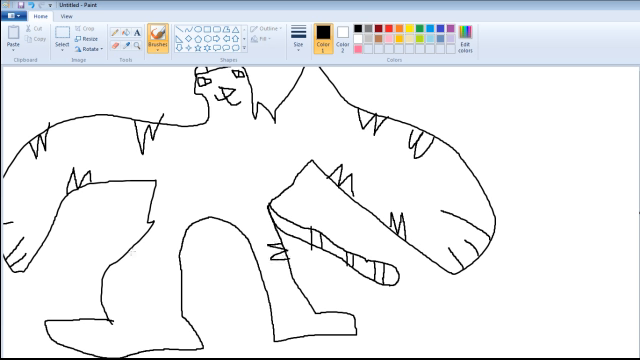
left_click_drag(120, 256, 154, 248)
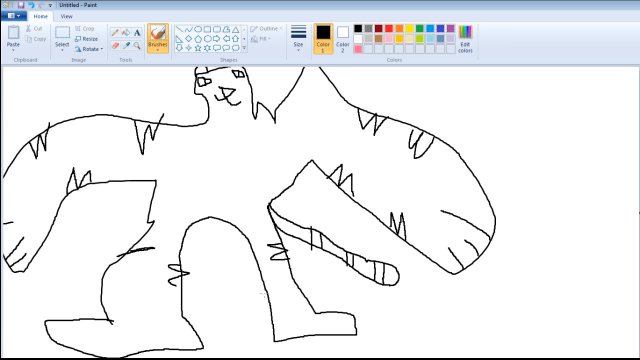
left_click_drag(266, 280, 270, 290)
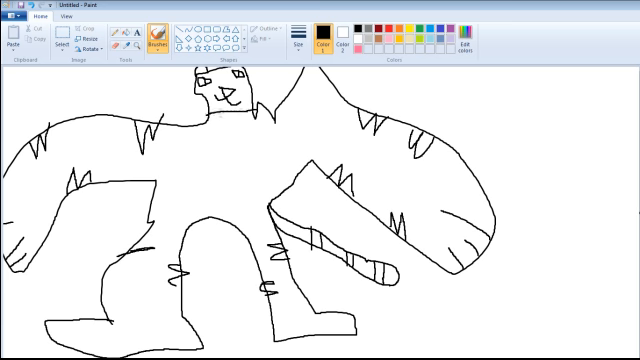
left_click_drag(207, 117, 256, 122)
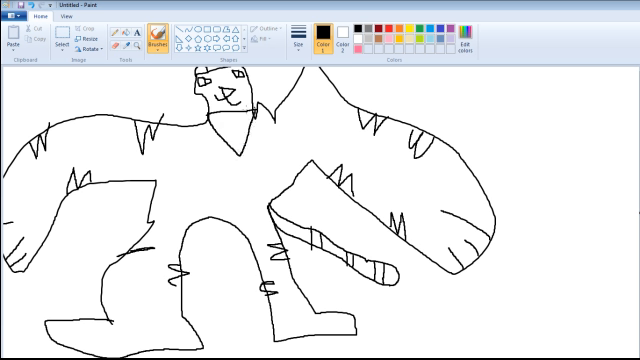
left_click_drag(212, 118, 248, 127)
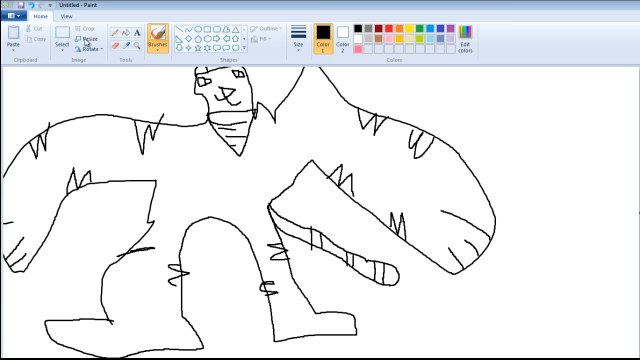
Start a new blank canvas without saving the furry creature, undoing a stray brush dot.
key("ctrl+n")
left_click(461, 257)
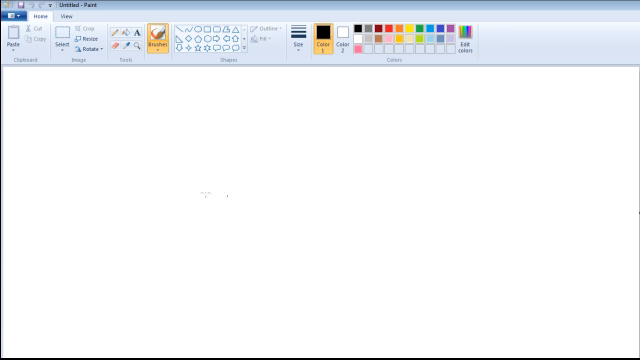
left_click(229, 237)
key("ctrl+z")
Draw the wide-brimmed hat, the face outline beneath it, and both eyes.
mouse_move(240, 135)
left_mouse_down()
mouse_move(247, 113)
mouse_move(313, 105)
mouse_move(322, 134)
mouse_move(380, 117)
mouse_move(390, 141)
mouse_move(271, 166)
mouse_move(198, 161)
mouse_move(157, 129)
mouse_move(153, 112)
mouse_move(229, 139)
mouse_move(282, 116)
mouse_move(288, 128)
mouse_move(268, 120)
mouse_move(283, 131)
mouse_move(301, 124)
mouse_move(303, 110)
left_mouse_up()
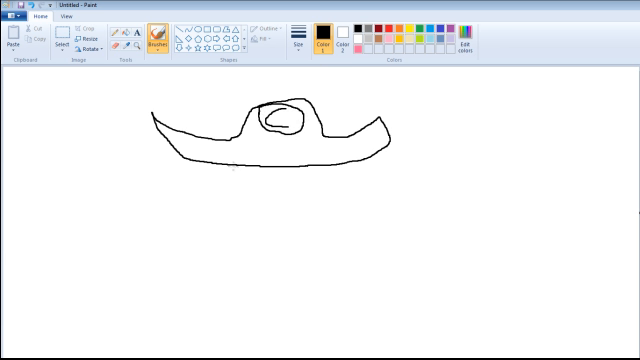
mouse_move(231, 166)
left_mouse_down()
mouse_move(230, 179)
mouse_move(253, 226)
mouse_move(320, 234)
mouse_move(358, 177)
mouse_move(353, 160)
left_mouse_up()
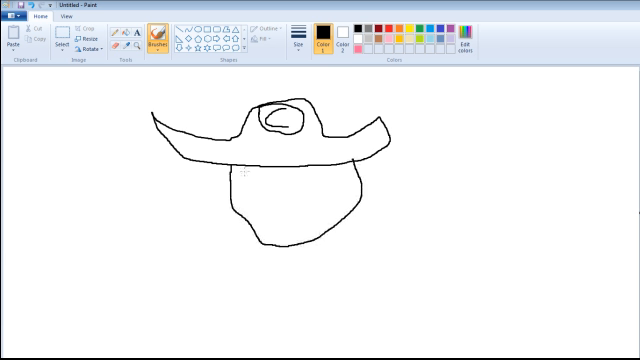
mouse_move(243, 172)
left_mouse_down()
mouse_move(258, 183)
mouse_move(245, 173)
left_mouse_up()
mouse_move(327, 172)
left_mouse_down()
mouse_move(336, 172)
mouse_move(323, 173)
left_mouse_up()
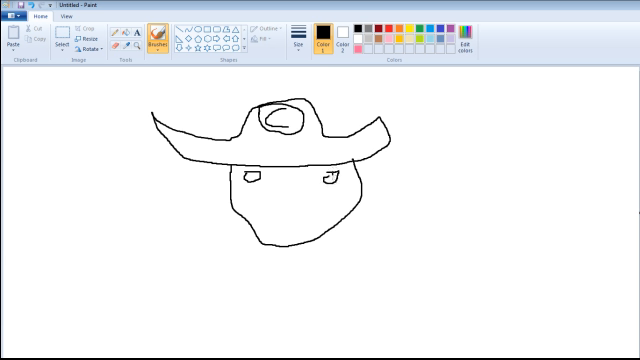
left_click_drag(336, 174, 324, 180)
Draw the mustache across the face and a tooth below it.
mouse_move(286, 206)
left_mouse_down()
mouse_move(258, 214)
mouse_move(245, 200)
mouse_move(290, 204)
left_mouse_up()
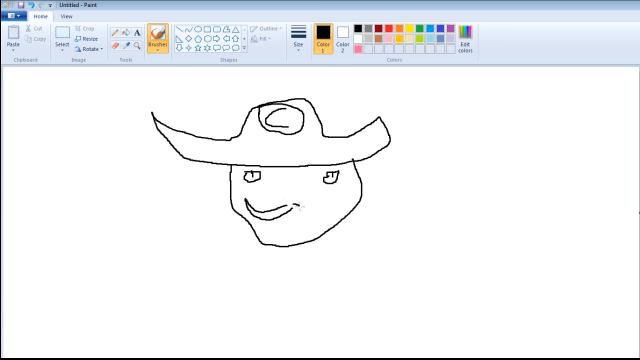
mouse_move(292, 205)
left_mouse_down()
mouse_move(324, 213)
mouse_move(293, 208)
left_mouse_up()
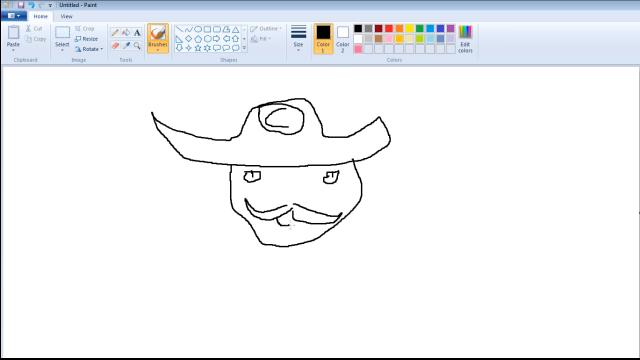
left_click_drag(276, 214, 292, 214)
Draw the neck, the shoulders, and the body with its inner arch.
mouse_move(278, 245)
left_mouse_down()
mouse_move(279, 273)
mouse_move(291, 273)
mouse_move(208, 246)
mouse_move(285, 282)
mouse_move(371, 251)
left_mouse_up()
mouse_move(371, 251)
left_mouse_down()
mouse_move(297, 282)
mouse_move(270, 282)
mouse_move(240, 357)
left_mouse_up()
left_click_drag(297, 283, 330, 357)
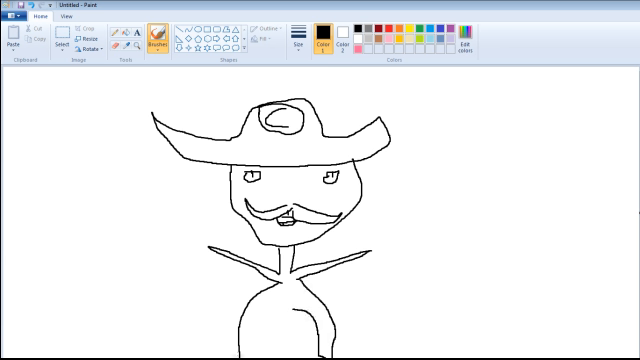
left_click_drag(277, 311, 250, 327)
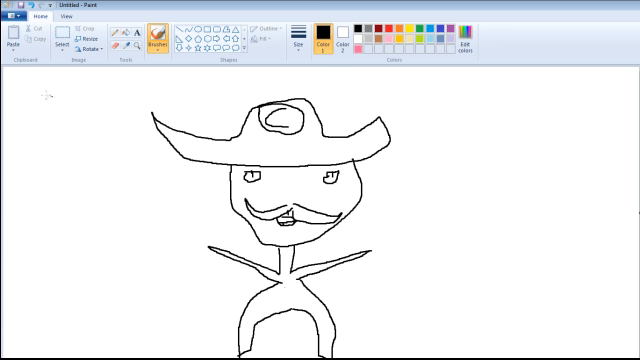
Discard the mustached character without saving, leaving a fresh blank canvas.
key("alt+F4")
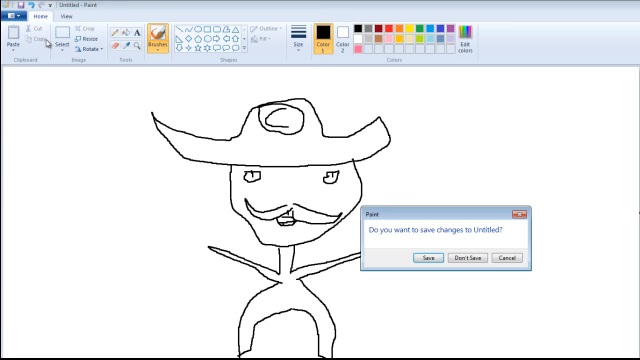
left_click(466, 258)
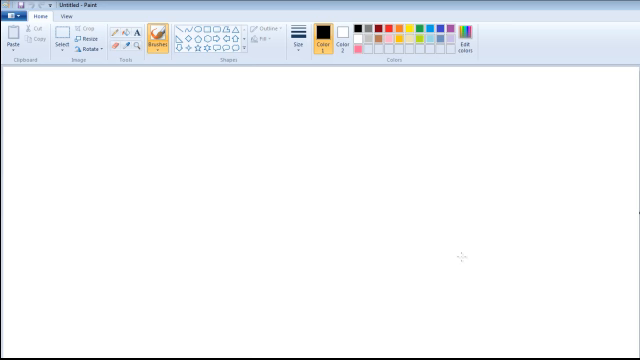